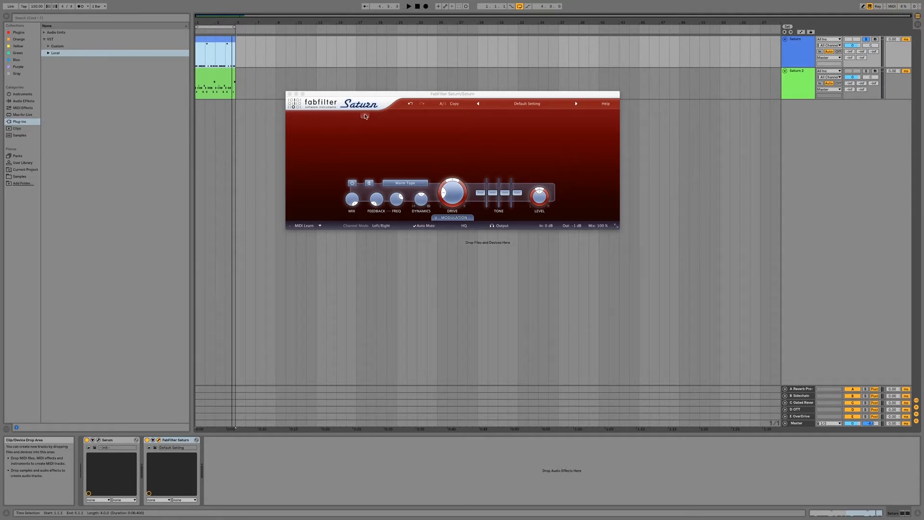
Split Saturn's spectrum into two bands, nudge the crossover slightly higher and play the loop to check it
click(365, 116)
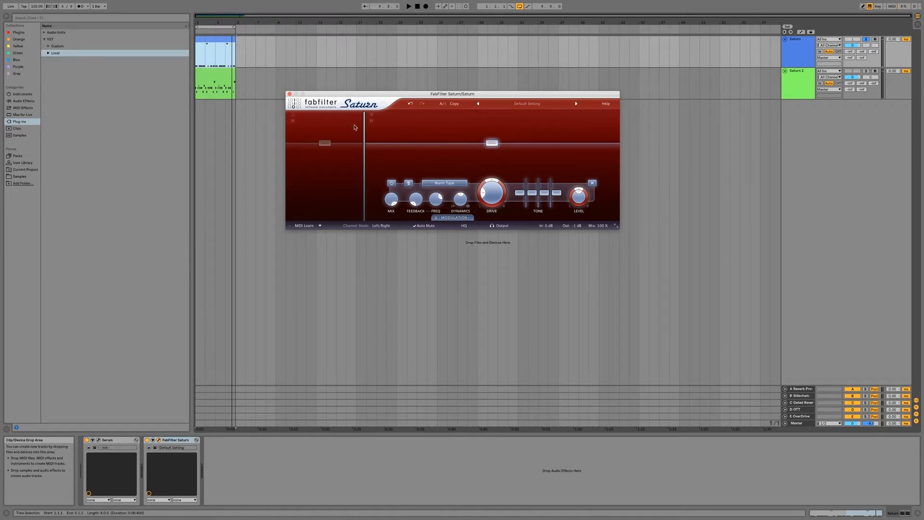
drag(367, 146, 372, 147)
key(space)
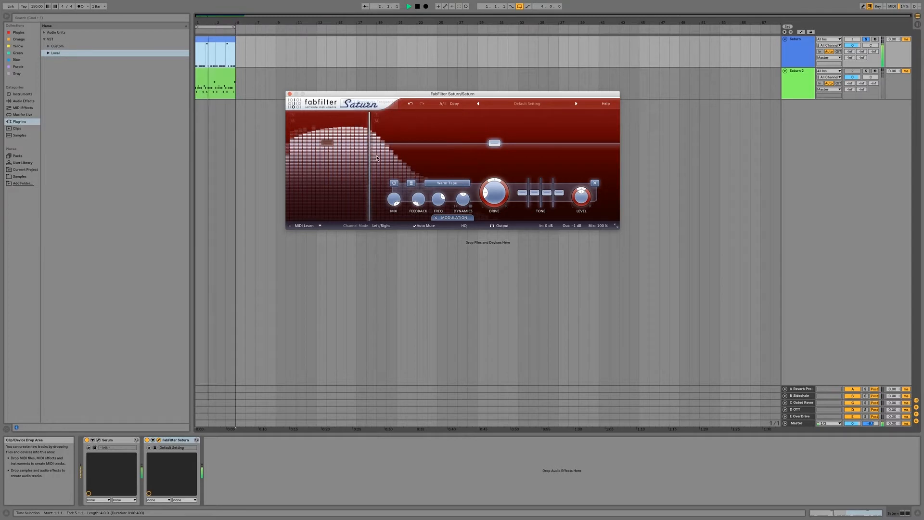
key(space)
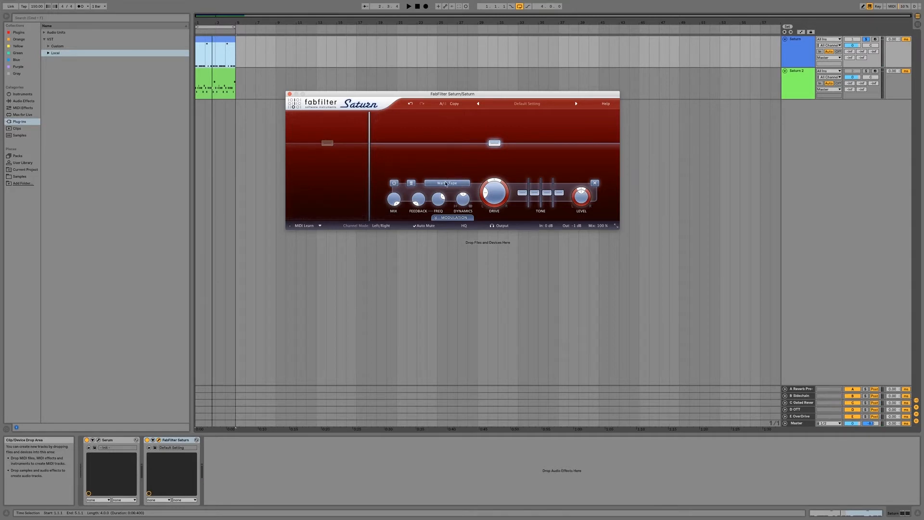
Audition the Smooth Amp, Crunchy Amp and Lead Amp distortion styles on the upper band while the loop plays
click(446, 183)
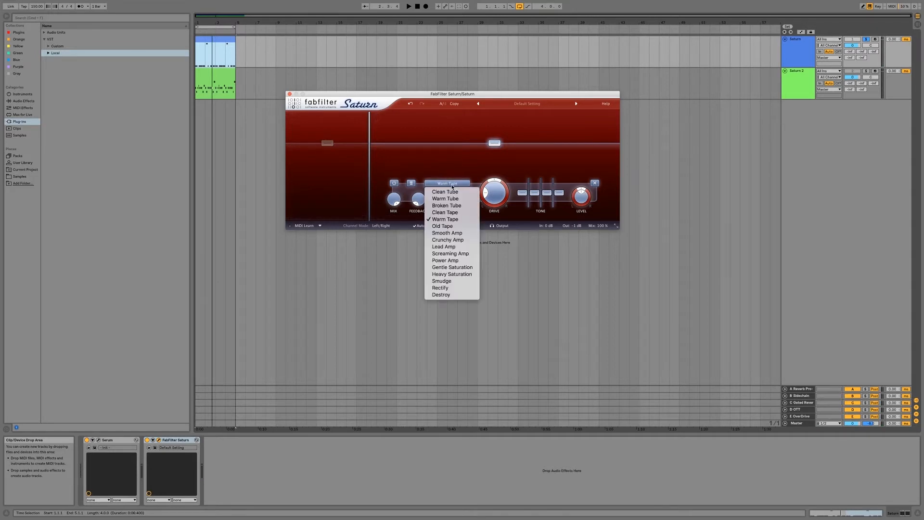
click(450, 234)
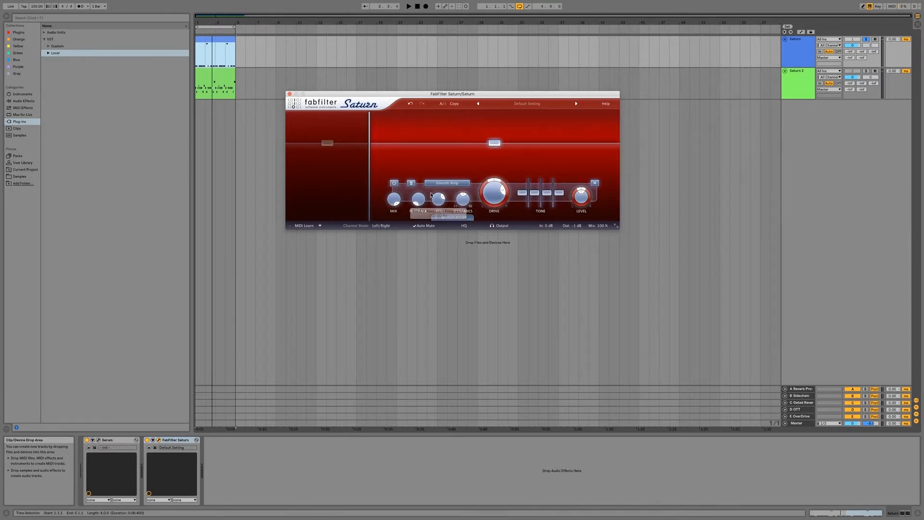
key(space)
click(448, 183)
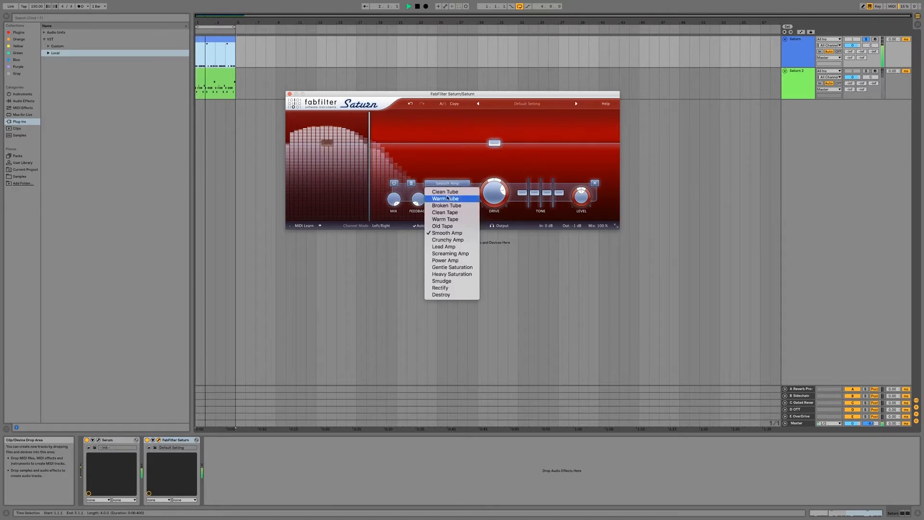
click(449, 241)
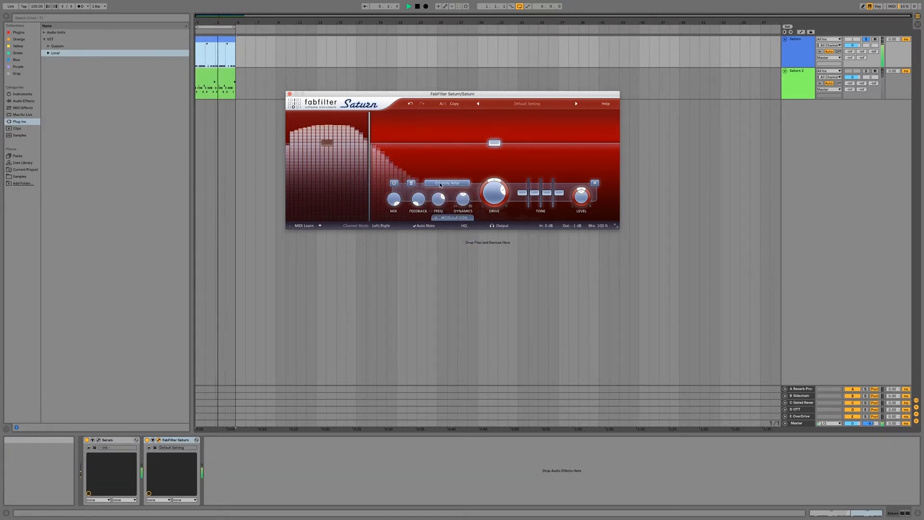
click(448, 184)
click(447, 248)
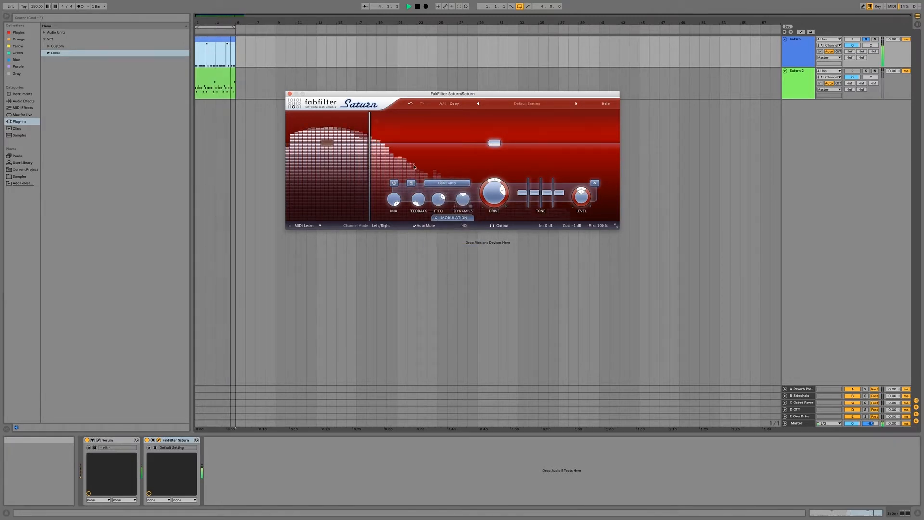
Fine-tune the crossover frequency and the upper band's drive and dynamics while the loop plays
mouse_move(369, 168)
mouse_down()
mouse_move(405, 170)
mouse_move(369, 168)
mouse_up()
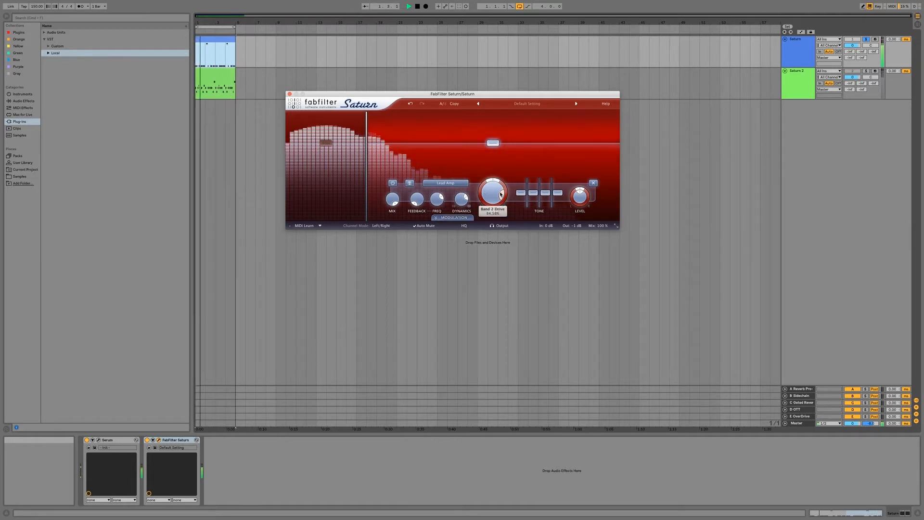
drag(501, 194, 501, 193)
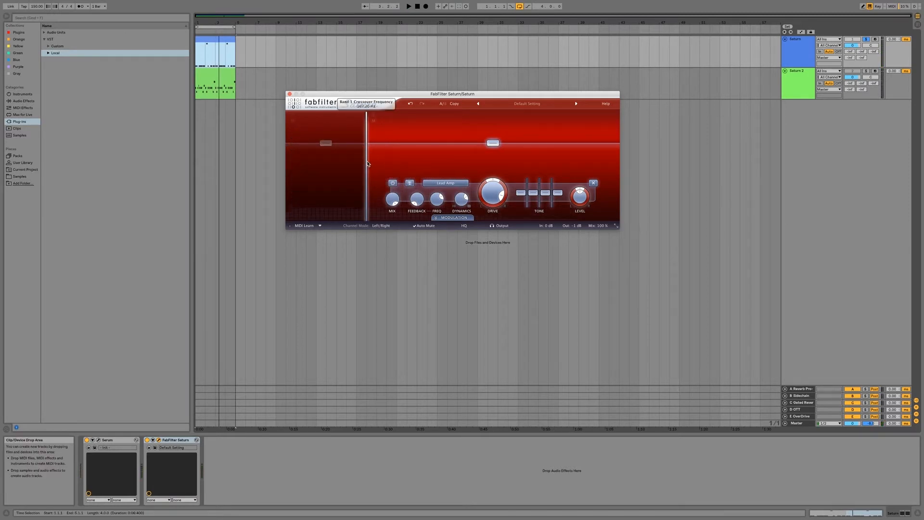
key(space)
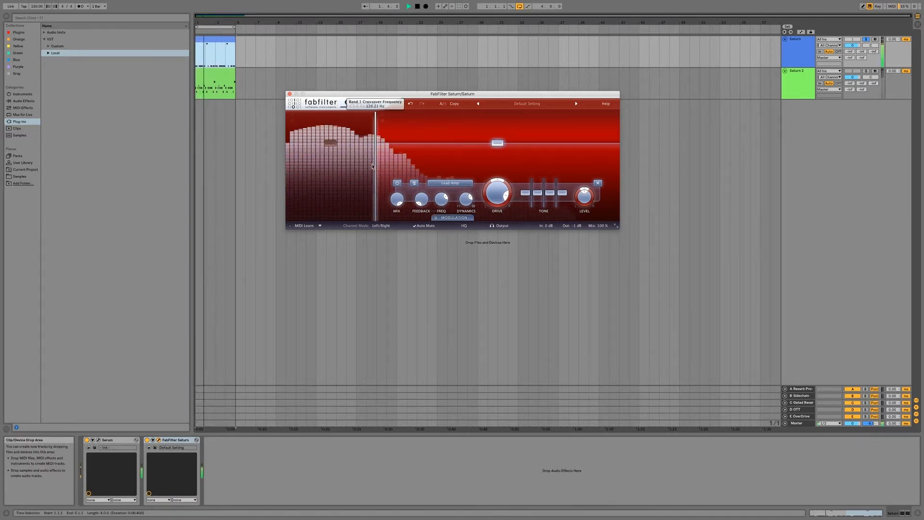
drag(373, 166, 370, 147)
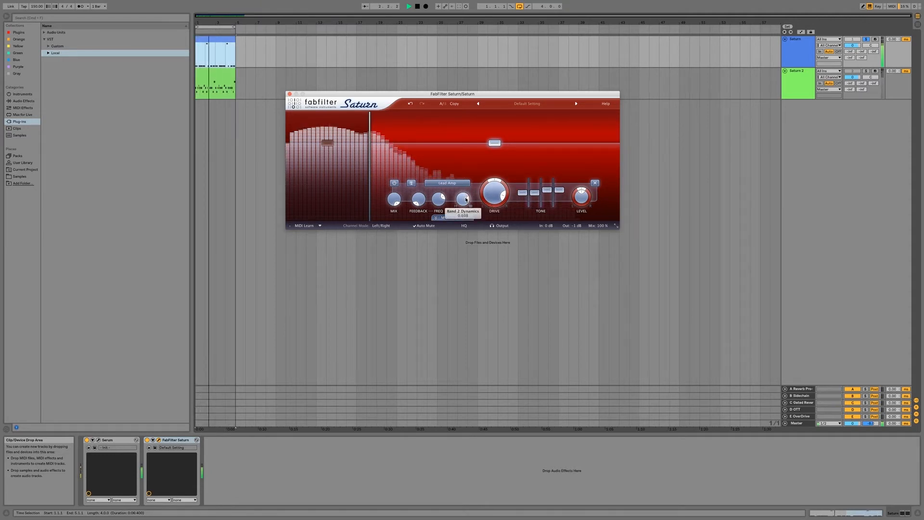
scroll(465, 200, down, 5)
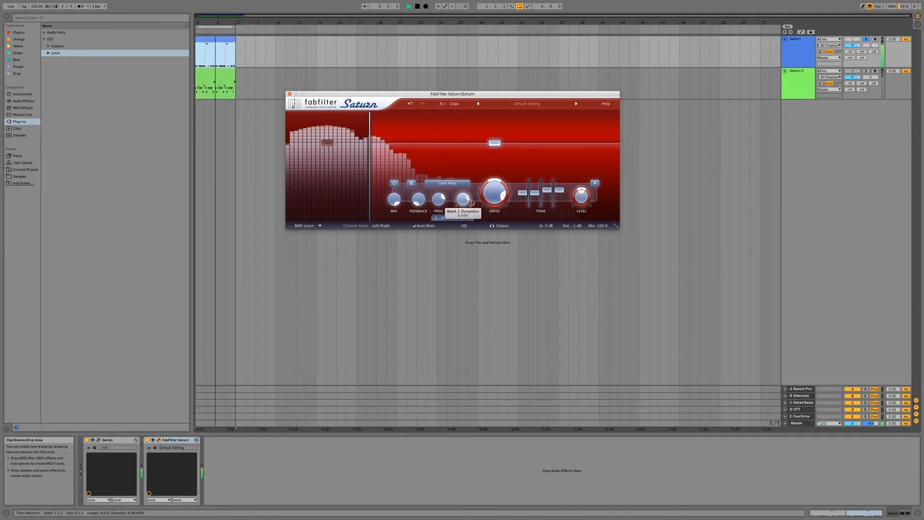
Switch the upper band to Screaming Amp and sweep the crossover far down and back up during playback
click(442, 185)
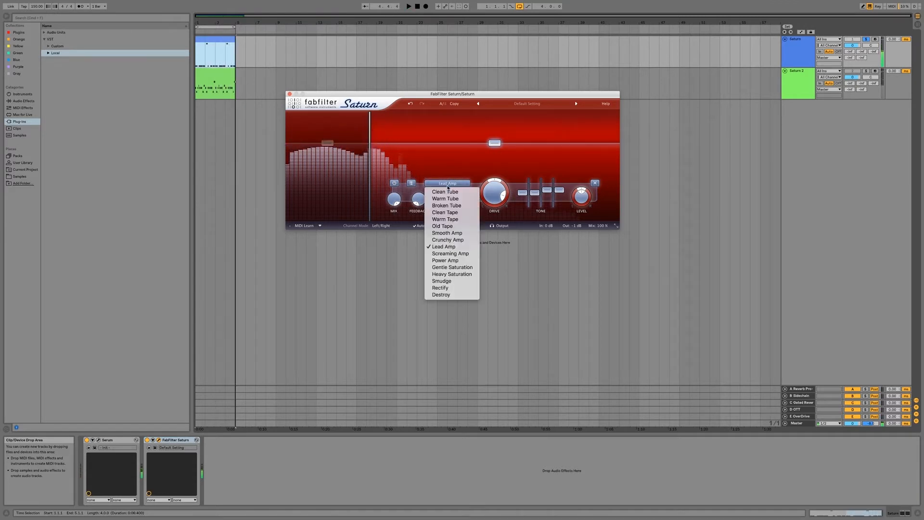
click(451, 254)
key(space)
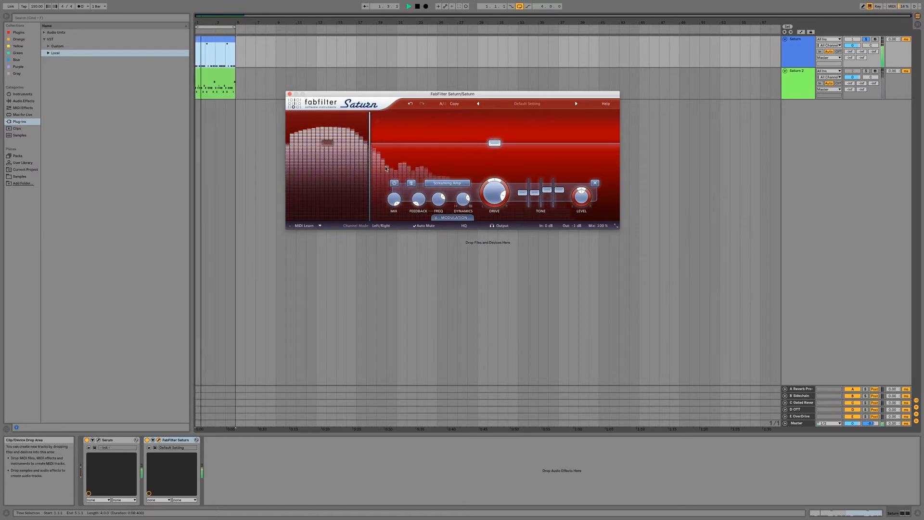
drag(369, 169, 315, 168)
key(space)
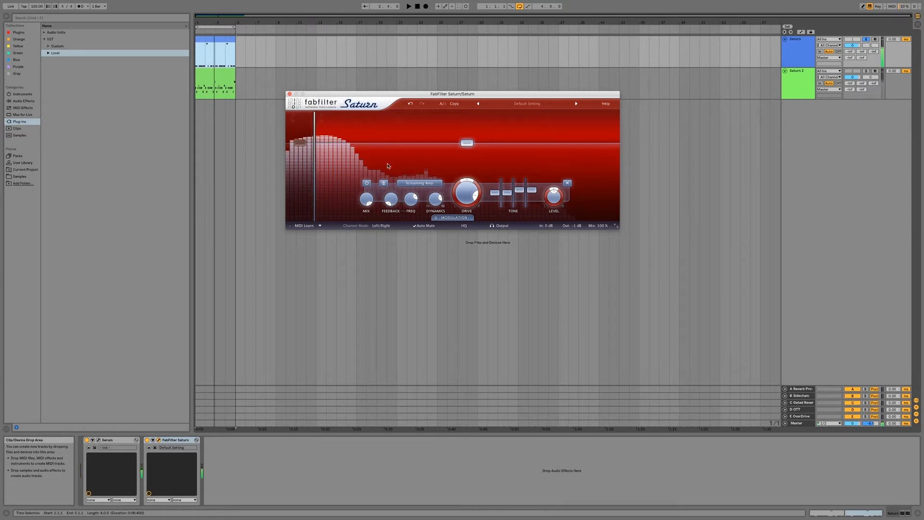
drag(315, 172, 362, 173)
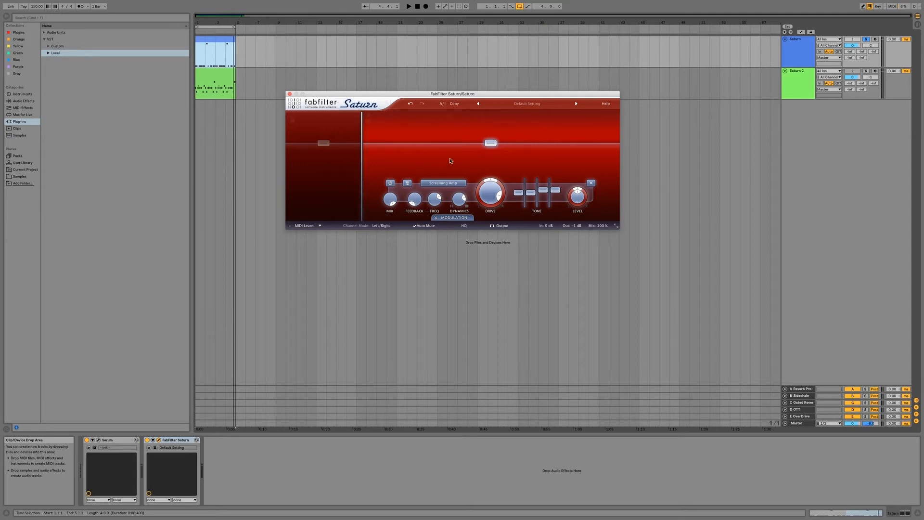
Audition the Power Amp and Heavy Saturation styles on the upper band while the loop plays
click(431, 184)
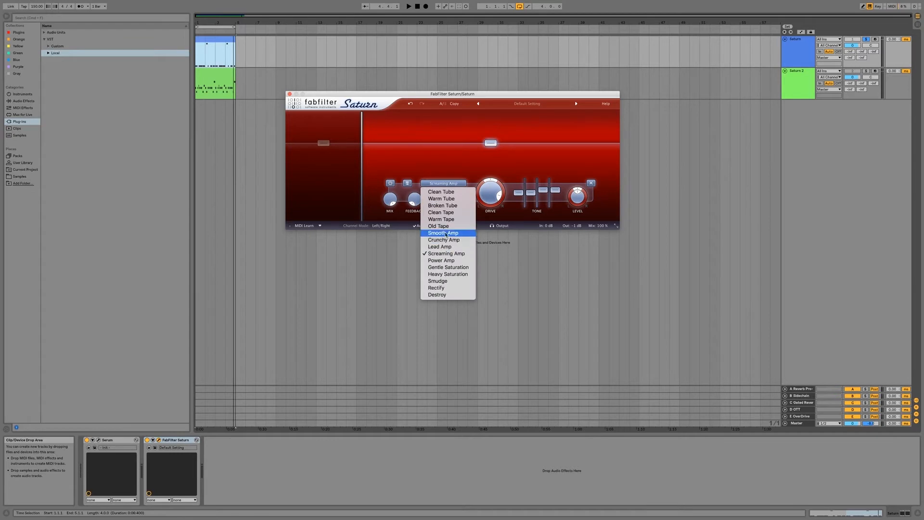
click(479, 276)
key(space)
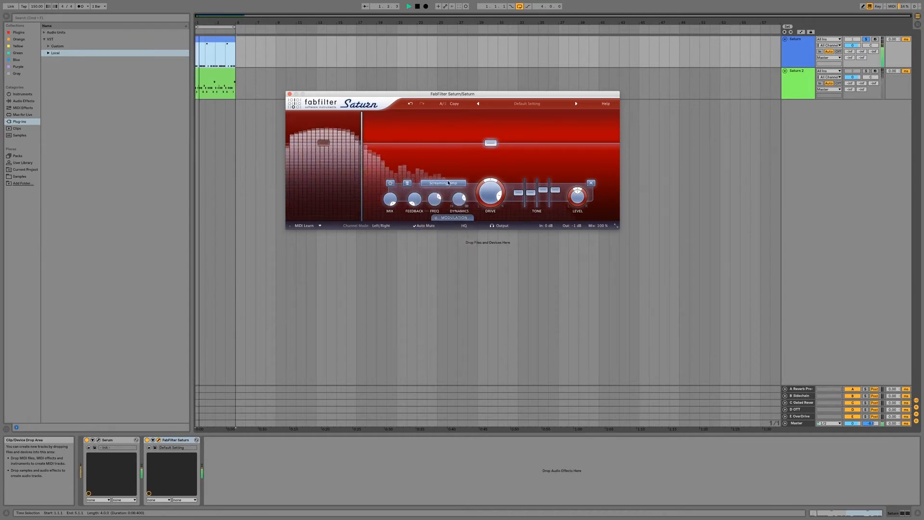
click(444, 184)
click(455, 263)
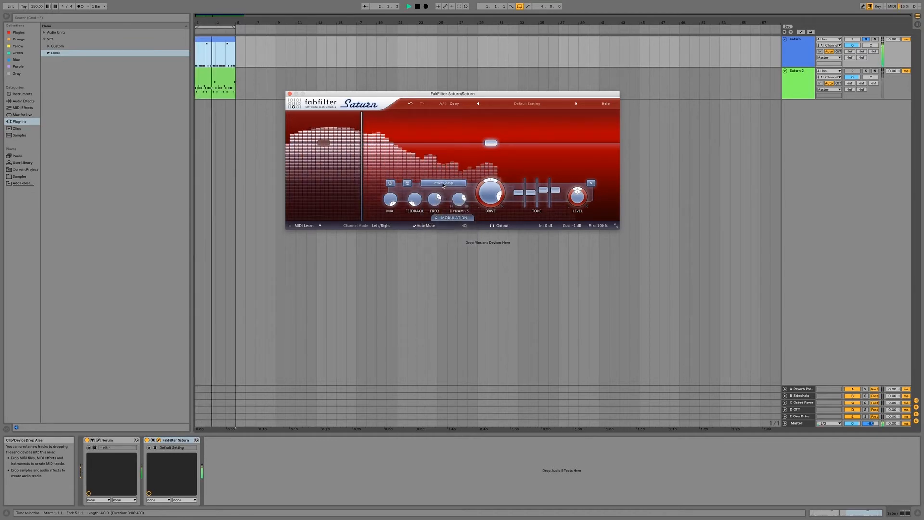
click(444, 184)
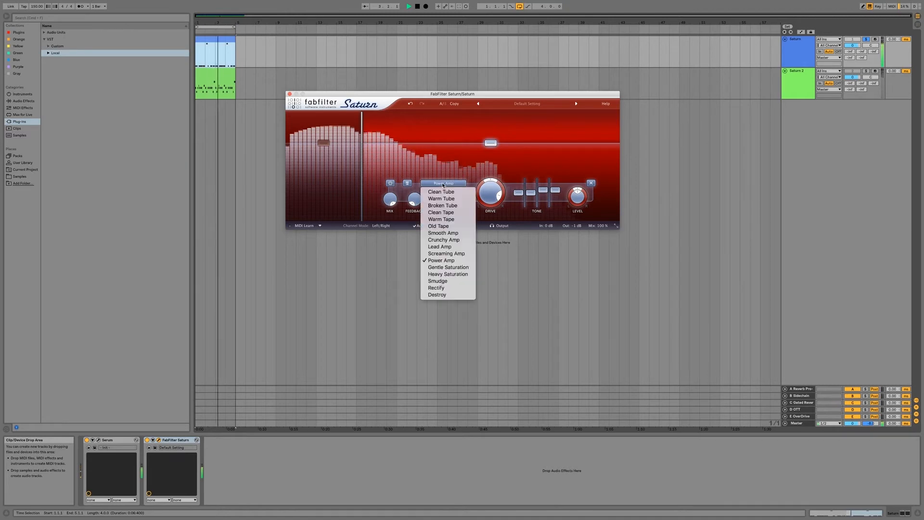
click(448, 274)
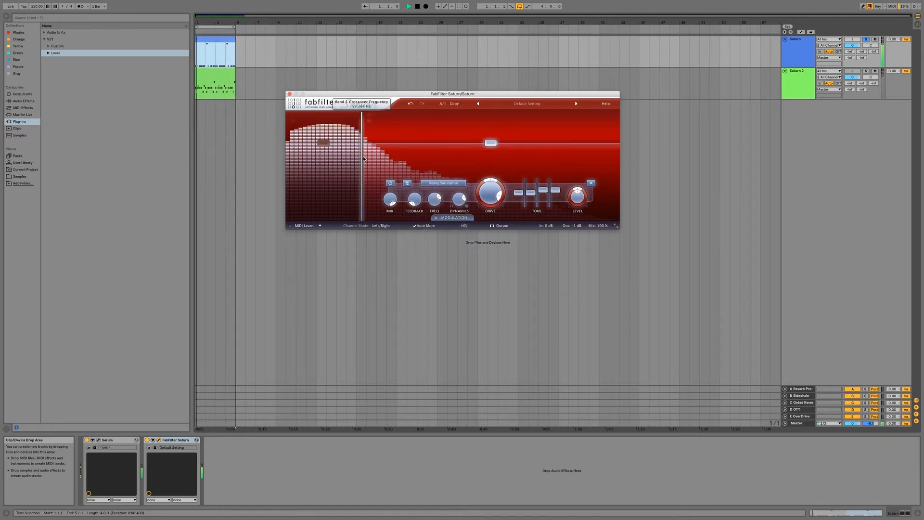
Lower the crossover frequency so Heavy Saturation also distorts more of the low end, and replay the loop
drag(361, 160, 338, 159)
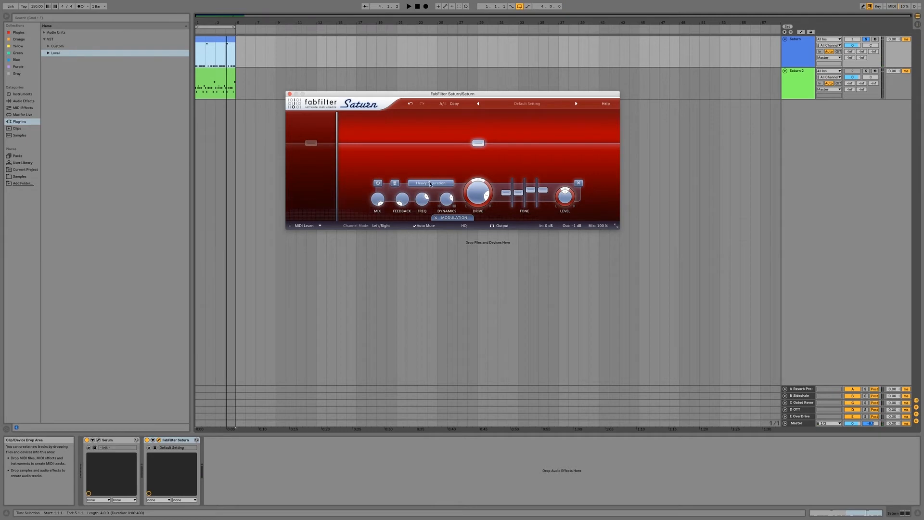
key(space)
mouse_move(336, 173)
mouse_down()
mouse_move(381, 172)
mouse_move(332, 170)
mouse_up()
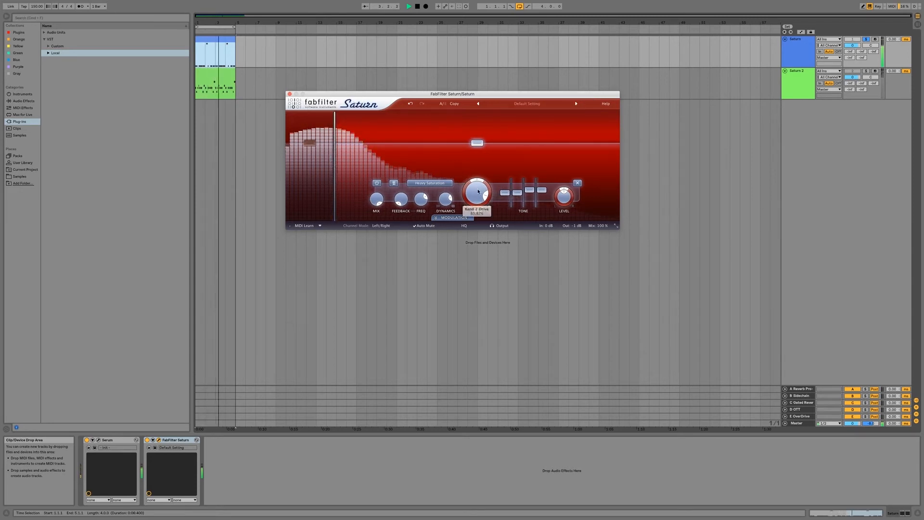
Audition the Rectify and Destroy styles on the upper band and raise the crossover slightly
click(431, 184)
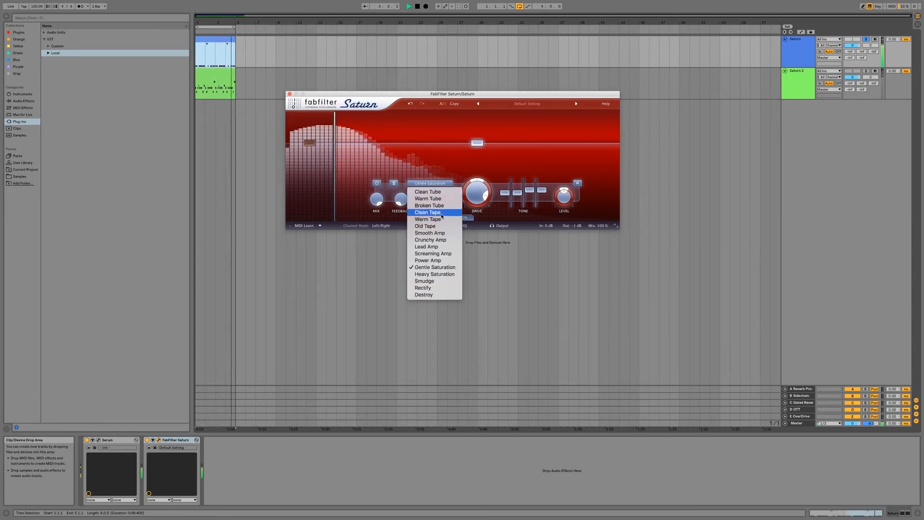
click(423, 288)
click(409, 187)
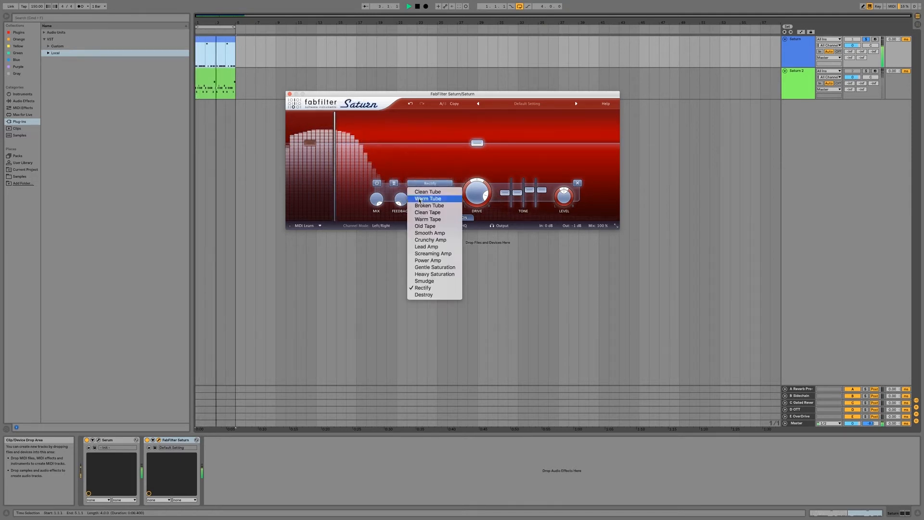
click(424, 295)
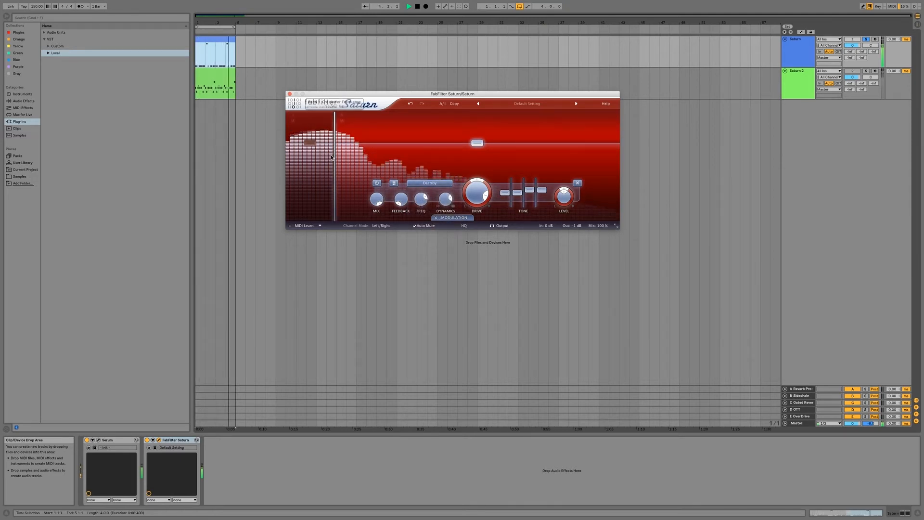
mouse_move(331, 157)
mouse_down()
mouse_move(382, 155)
mouse_move(337, 155)
mouse_up()
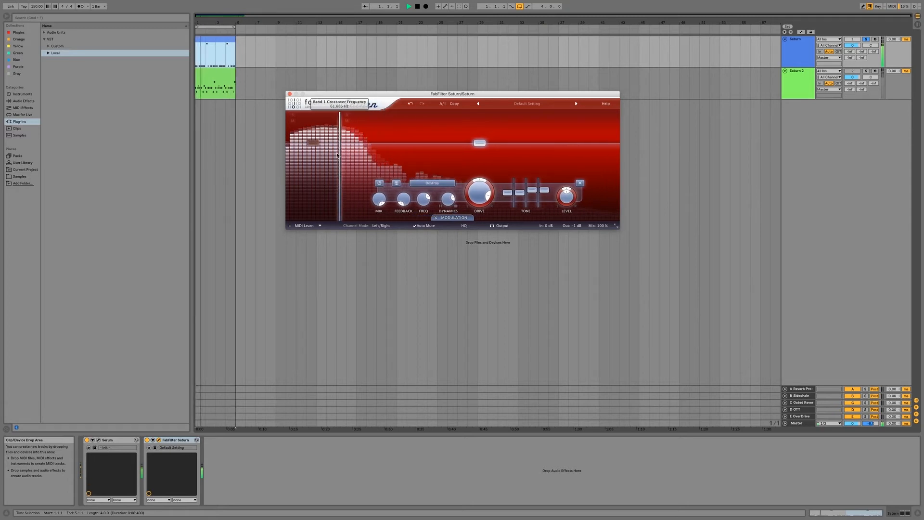
Switch the upper band back to Heavy Saturation and lower the crossover slightly
click(426, 185)
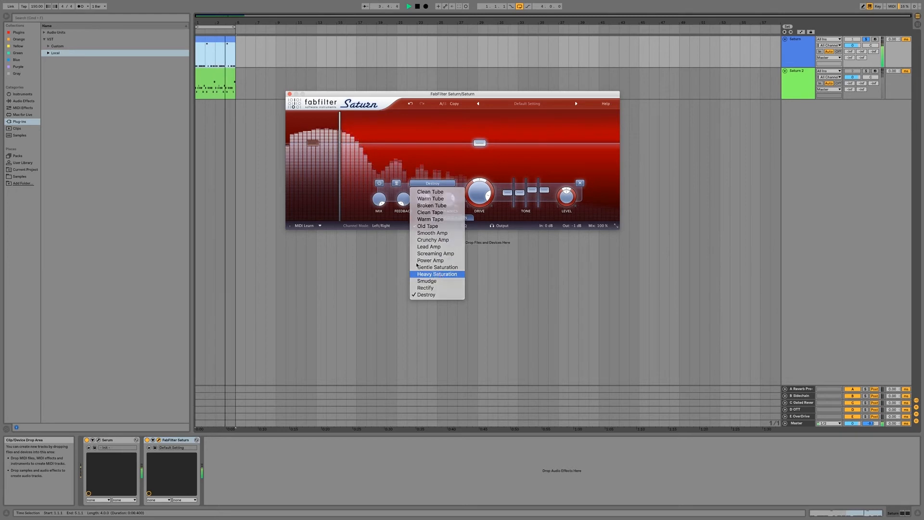
click(437, 274)
drag(339, 173, 331, 173)
Set the upper band to Screaming Amp, raise the crossover to about 104 Hz and stop playback
click(429, 183)
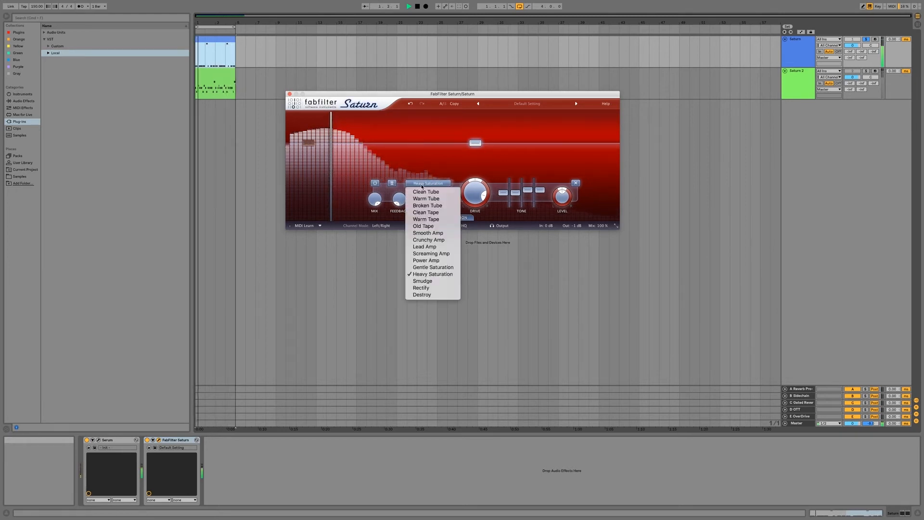
click(438, 254)
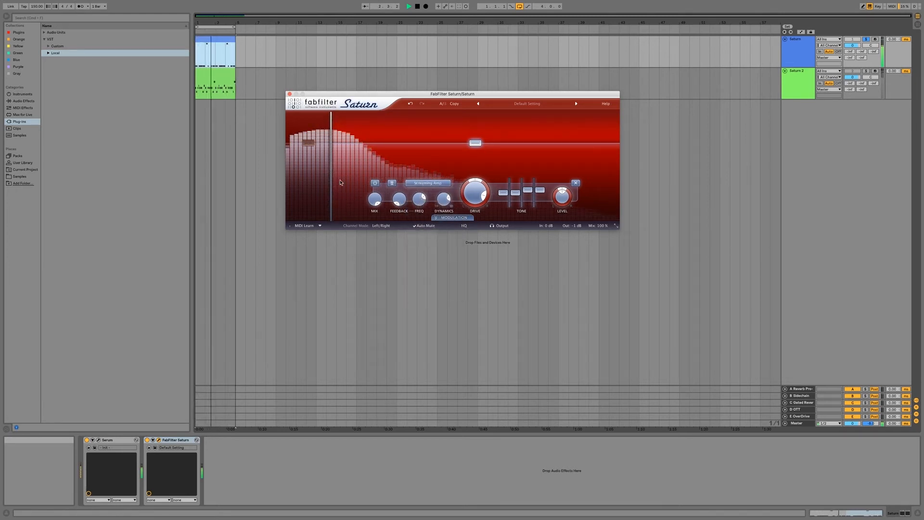
drag(331, 173, 365, 174)
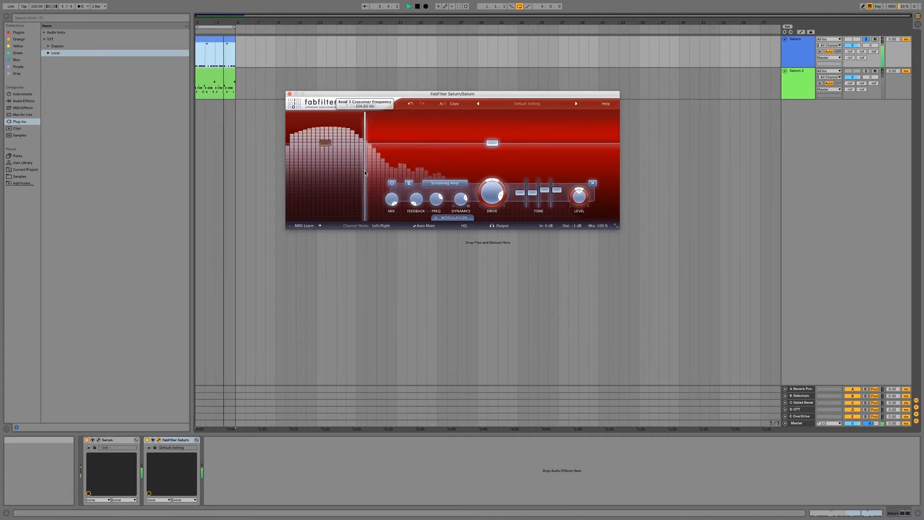
key(space)
Show Saturn's modulation section and add a new XLFO source
click(452, 217)
click(443, 228)
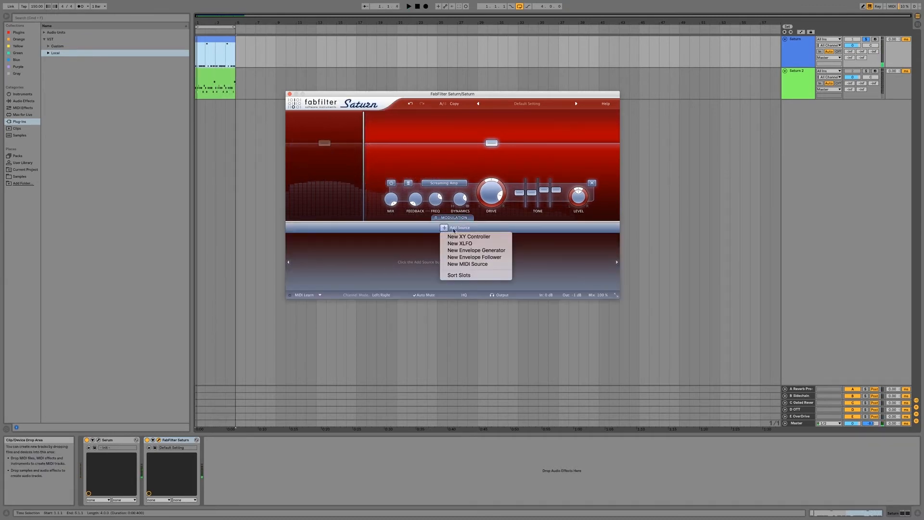
click(458, 232)
click(445, 228)
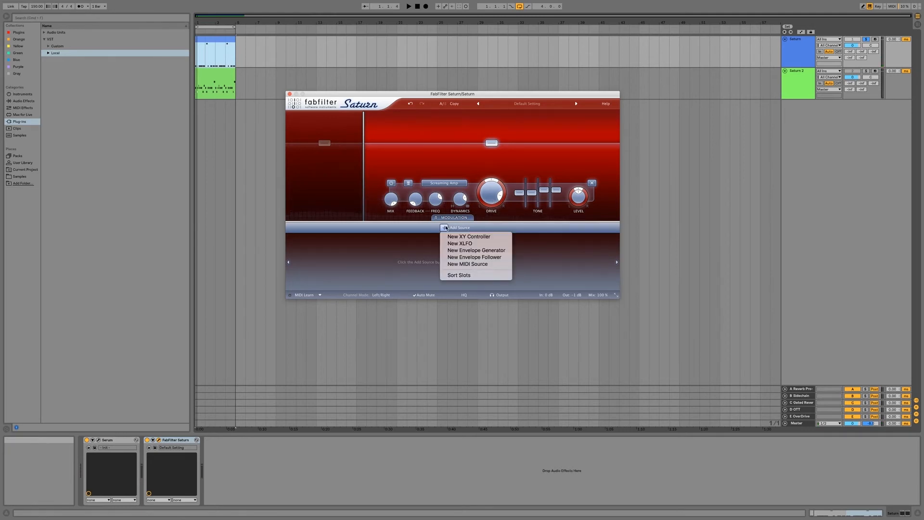
click(457, 245)
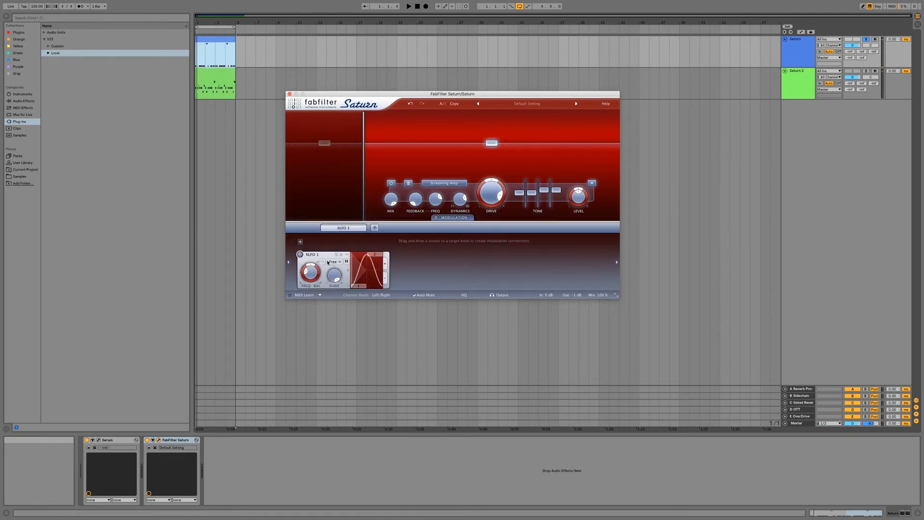
Assign XLFO 1 to the upper band's Drive and sync the LFO to 1/16 while the bass plays
drag(304, 256, 499, 194)
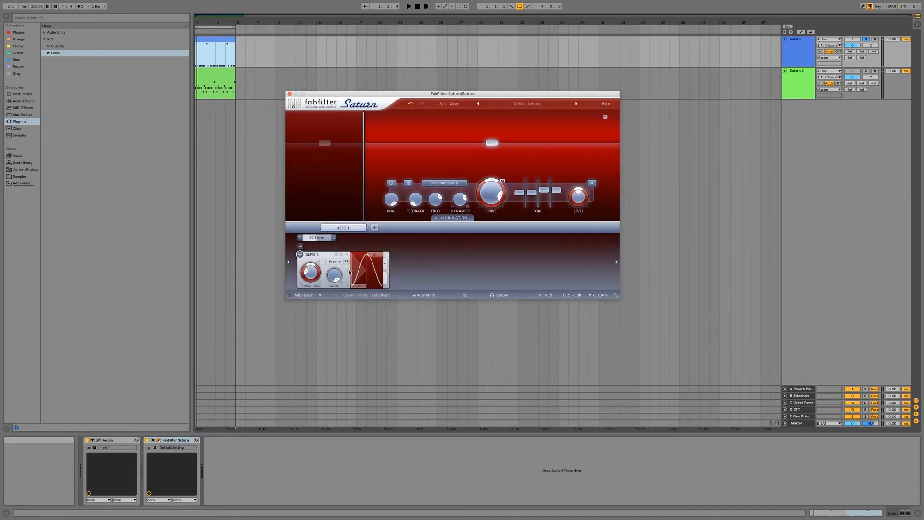
key(space)
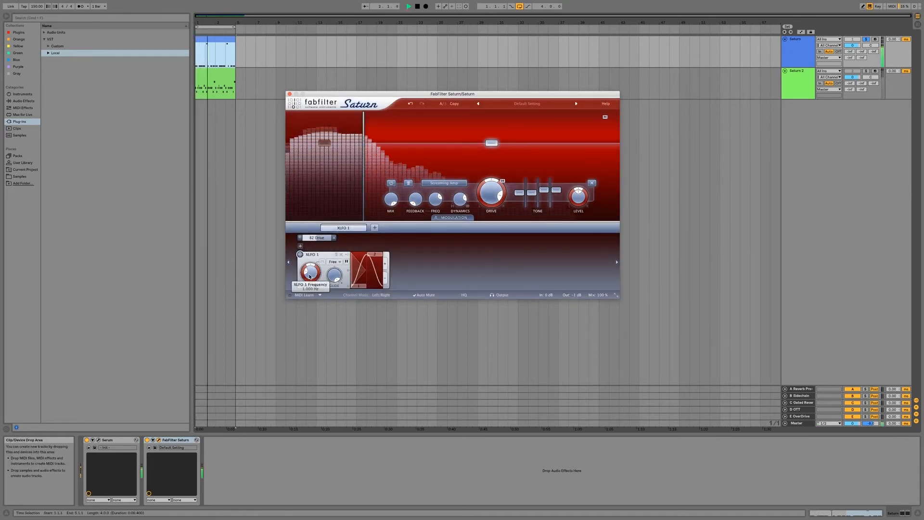
click(334, 262)
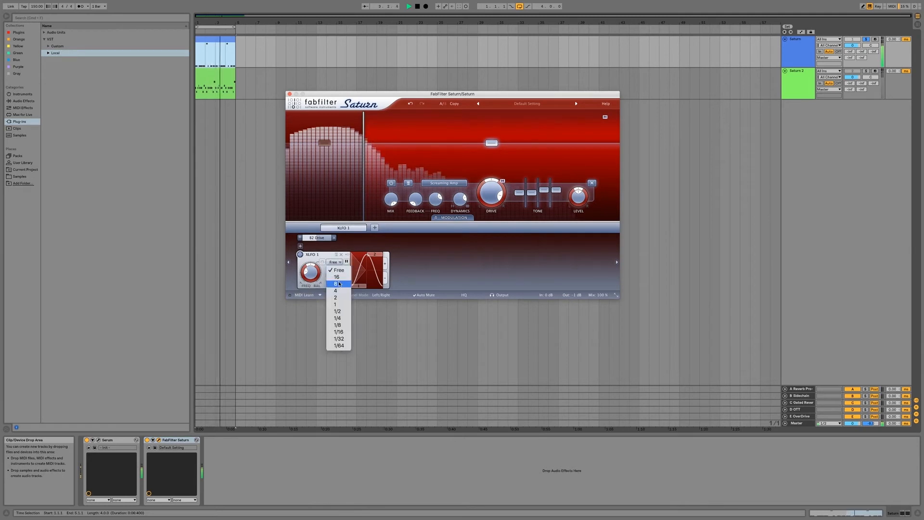
click(338, 332)
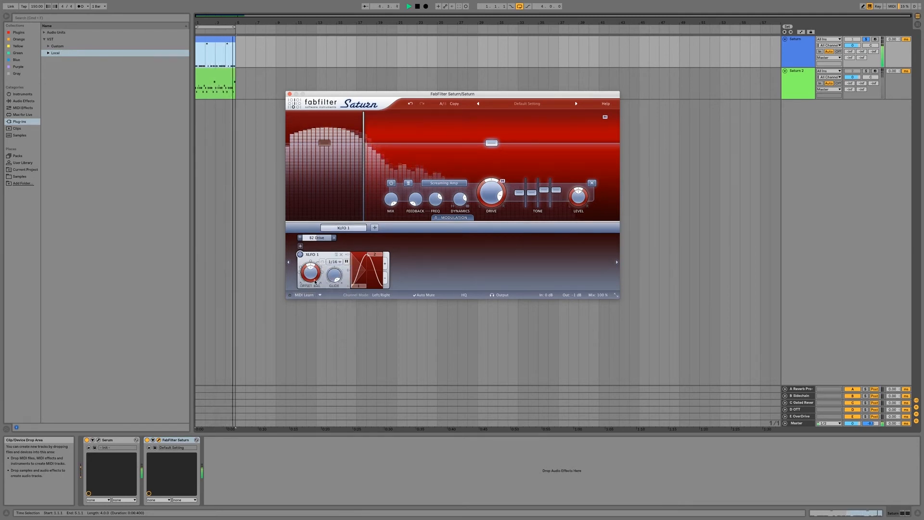
mouse_move(313, 270)
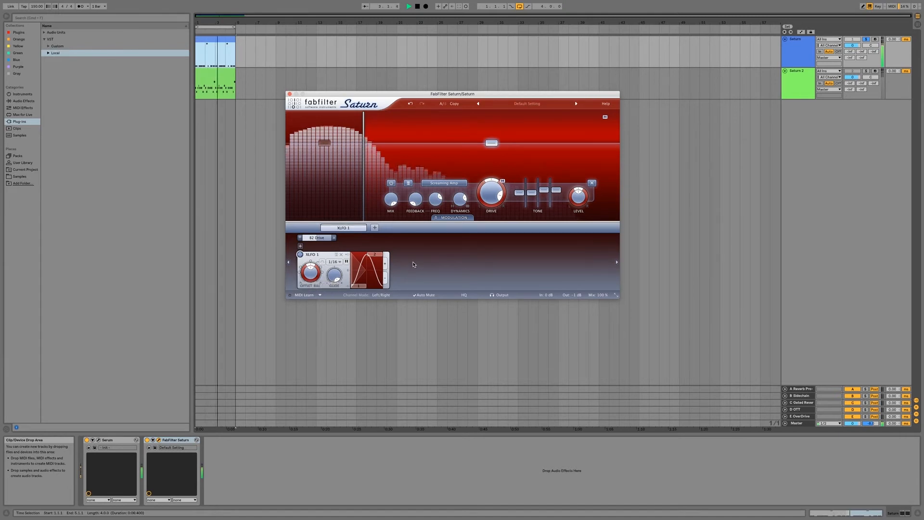
mouse_move(336, 281)
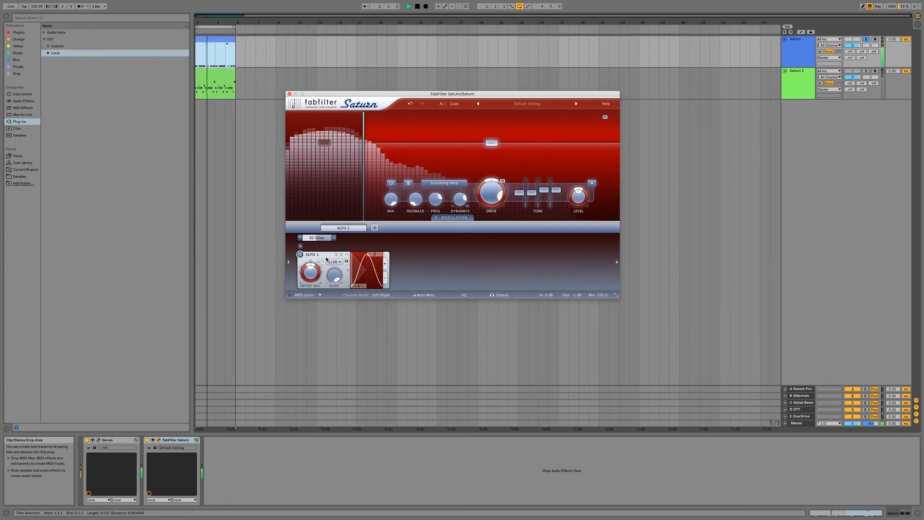
Nudge XLFO 1's frequency offset, change its tempo sync to 1/8 and close the Saturn window
drag(314, 271, 311, 266)
double_click(311, 270)
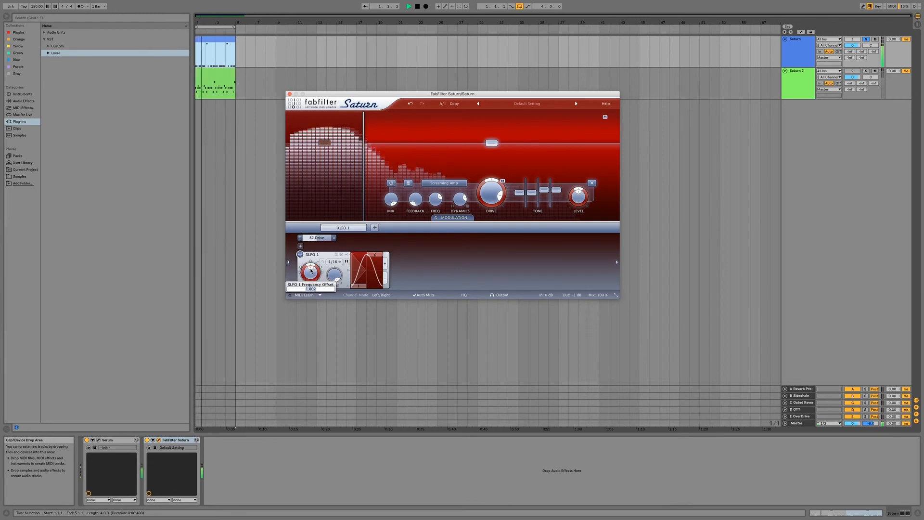
click(334, 262)
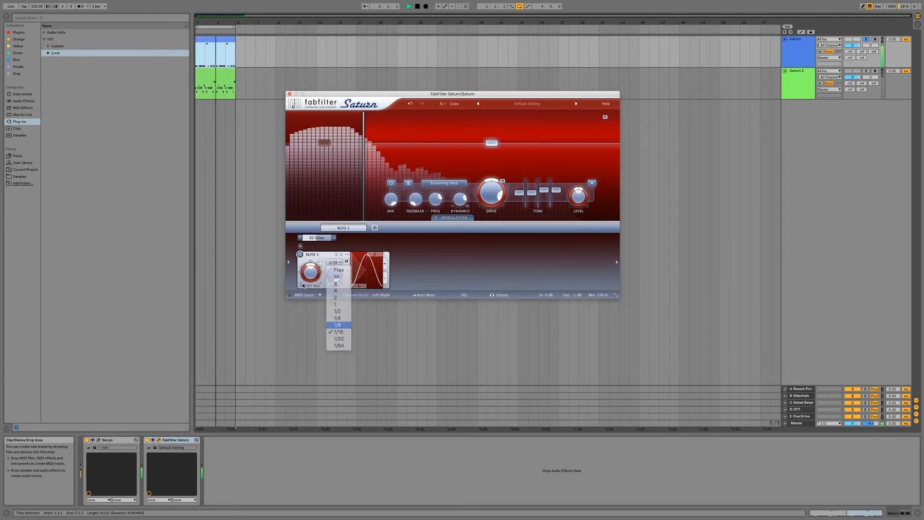
click(339, 325)
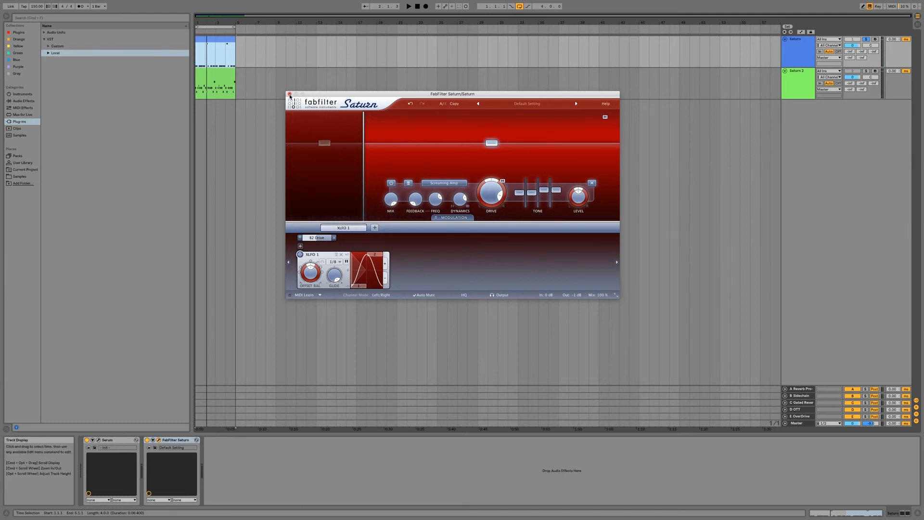
click(289, 94)
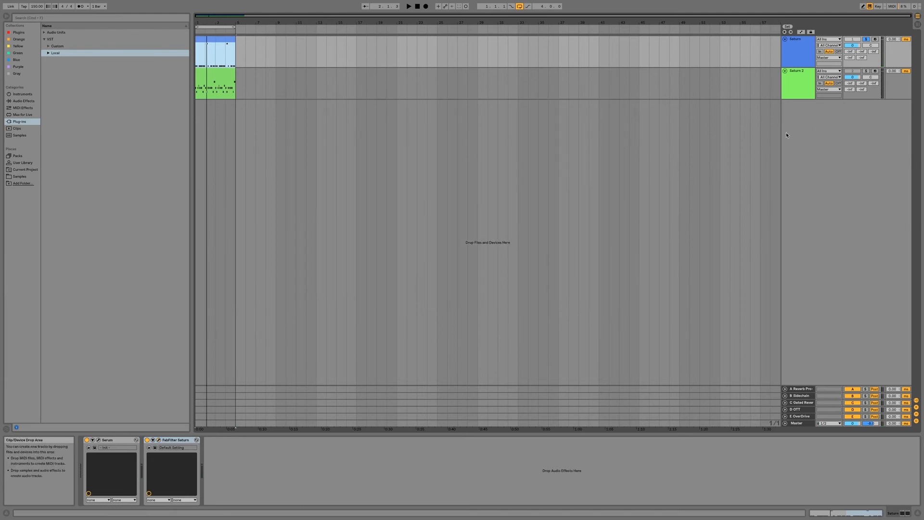
Solo the Saturn 2 track, select its clip and audition the lead with Saturn bypassed
click(867, 71)
click(810, 77)
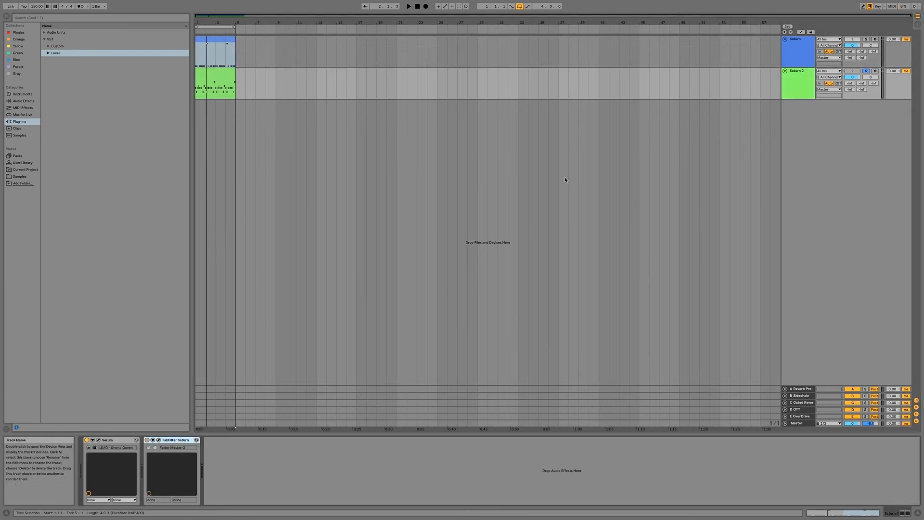
click(217, 72)
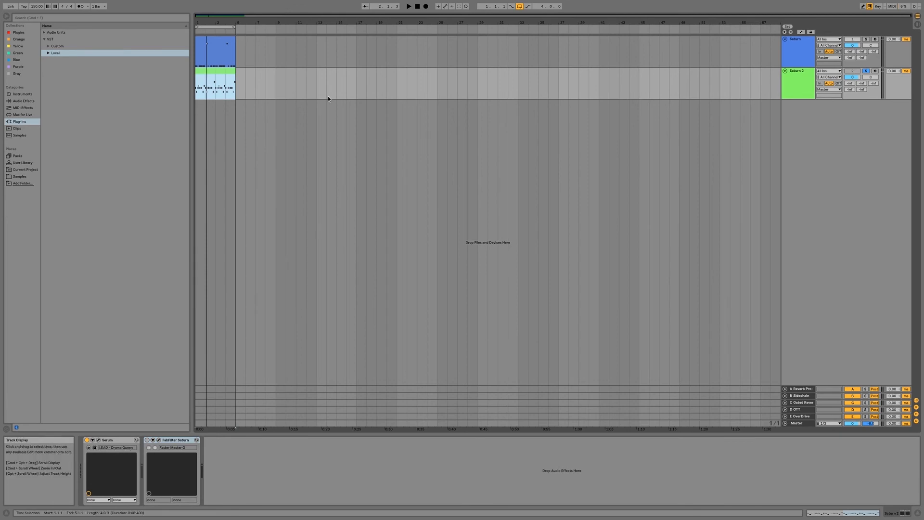
key(space)
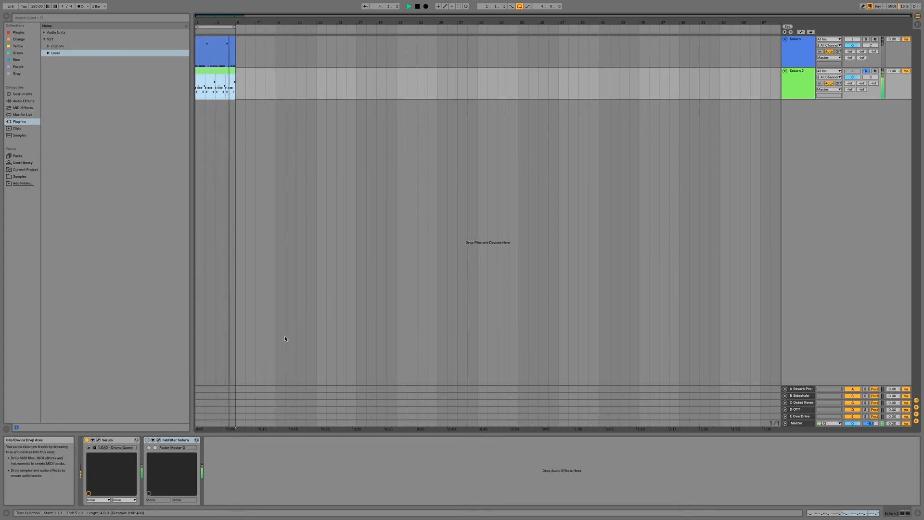
key(space)
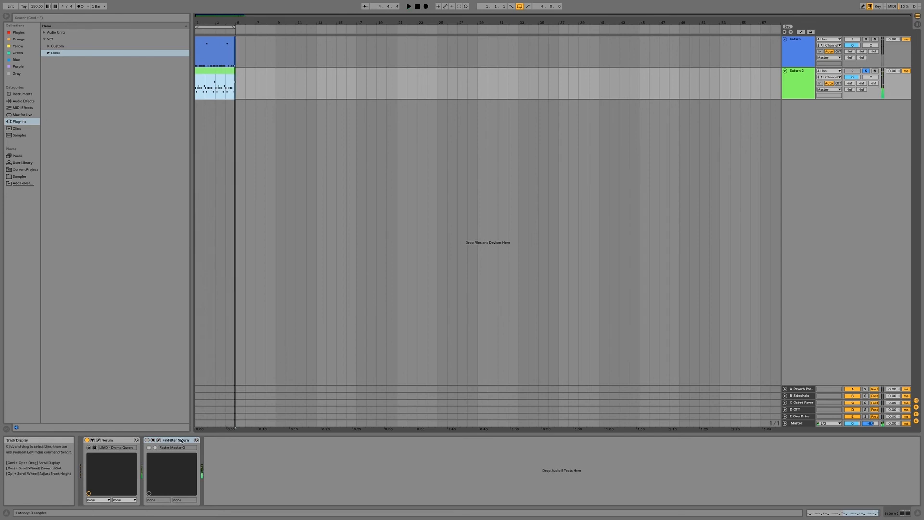
Open Saturn on the Saturn 2 track, examine its Mastering presets around Faster Master and close the window
click(159, 440)
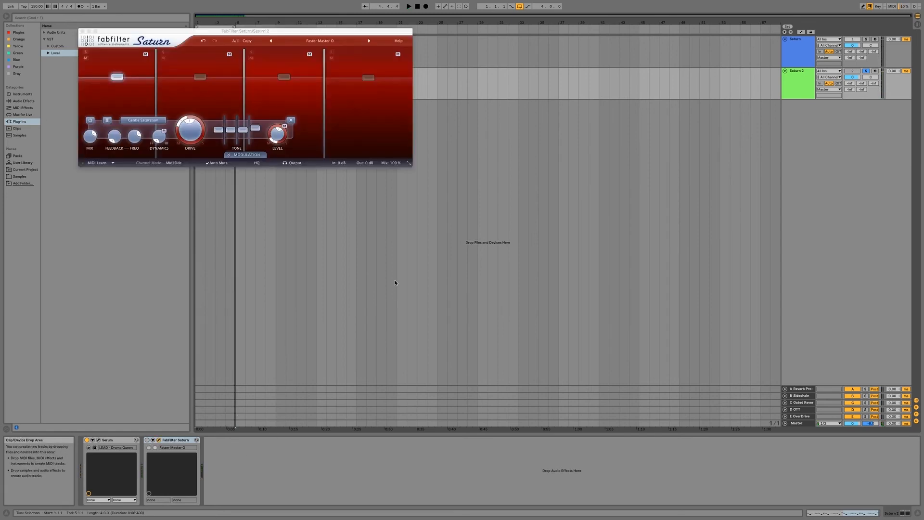
click(308, 42)
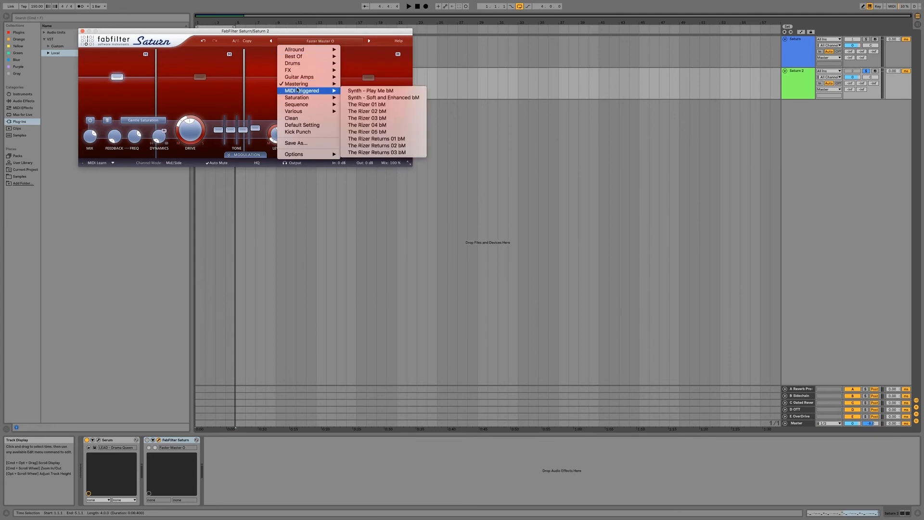
mouse_move(296, 84)
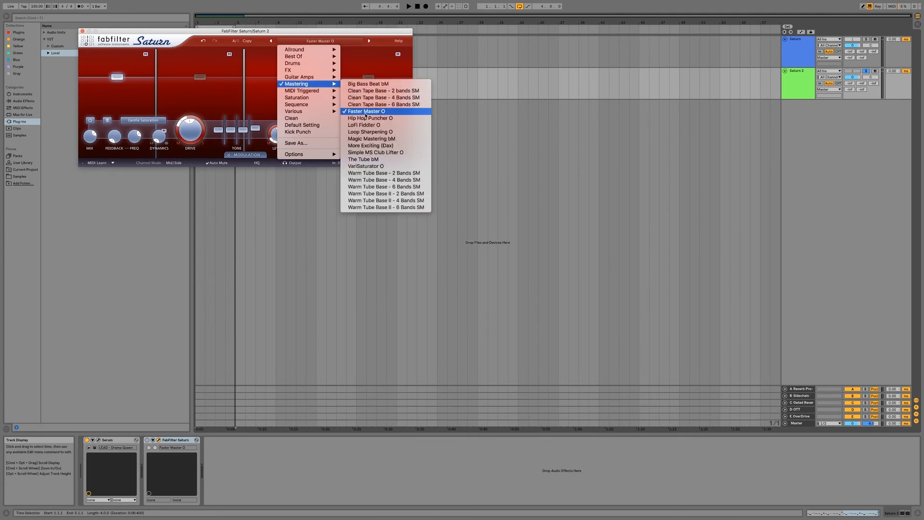
click(191, 68)
click(82, 31)
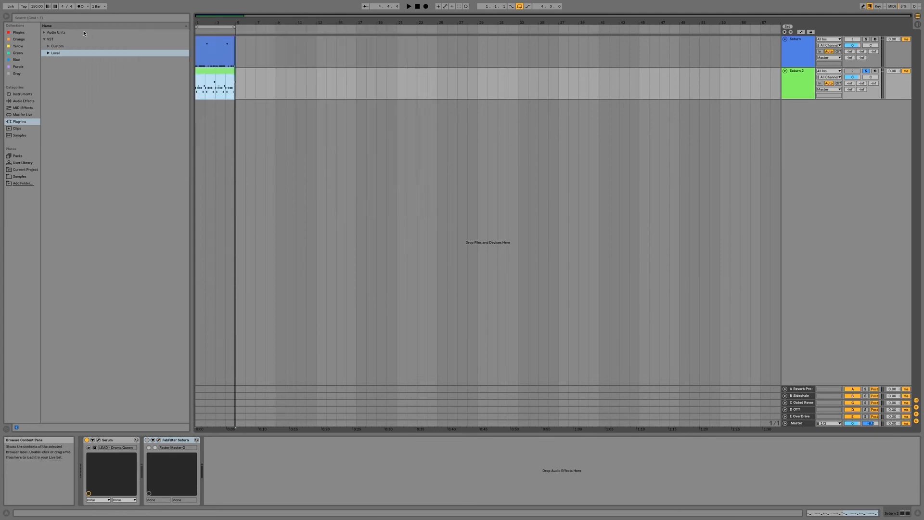
Play the Saturn 2 track and toggle Saturn on and off to compare the sound, leaving it enabled
key(space)
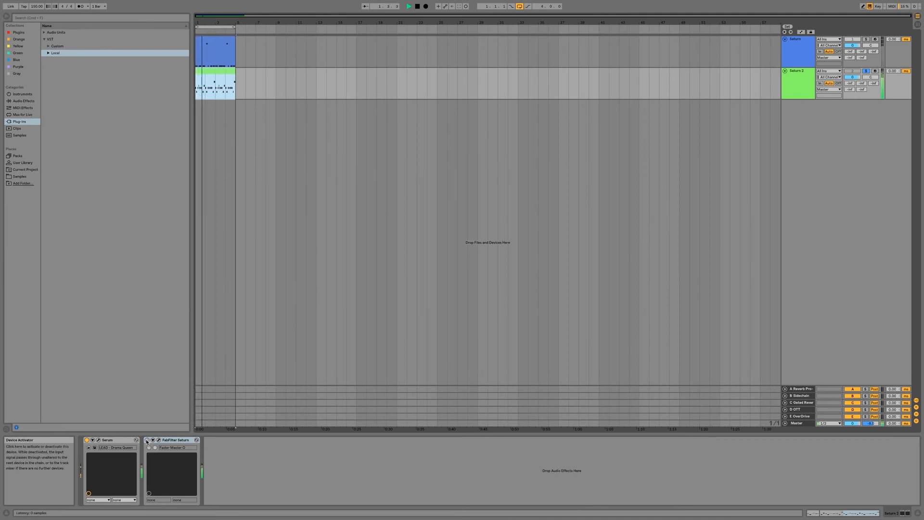
click(147, 441)
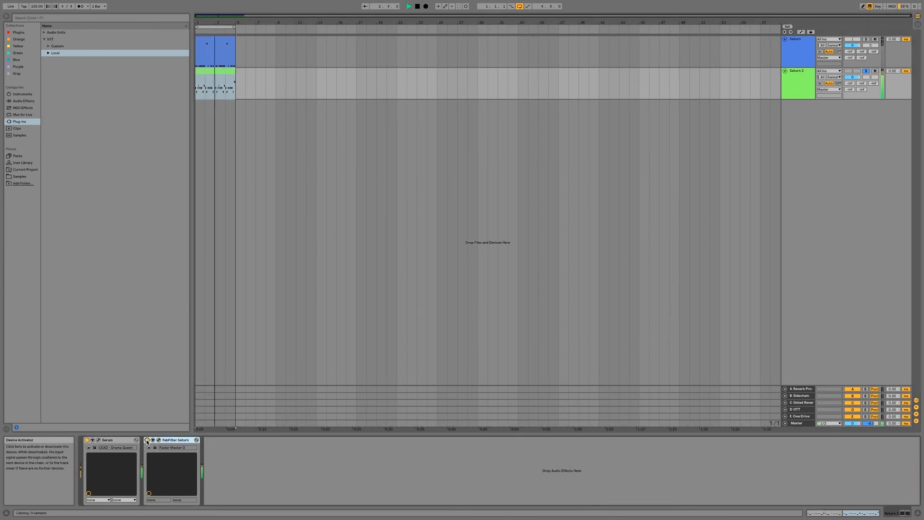
click(147, 441)
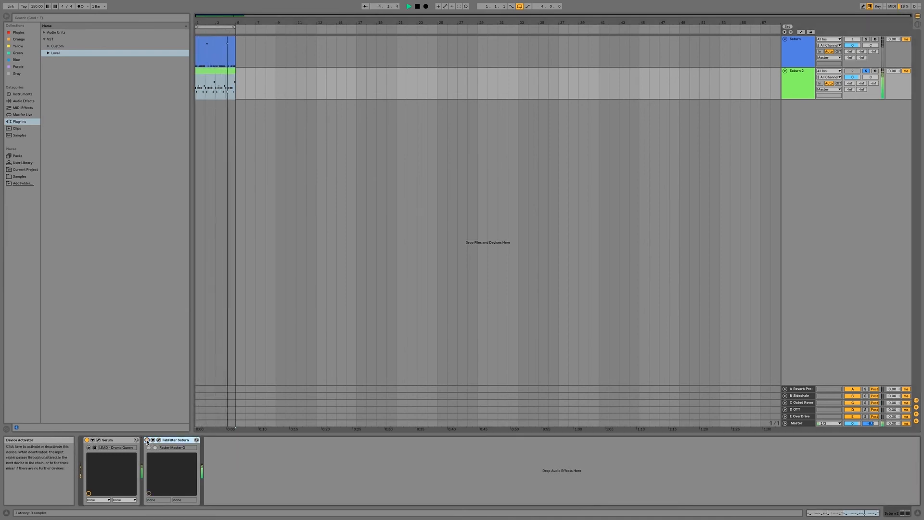
click(147, 441)
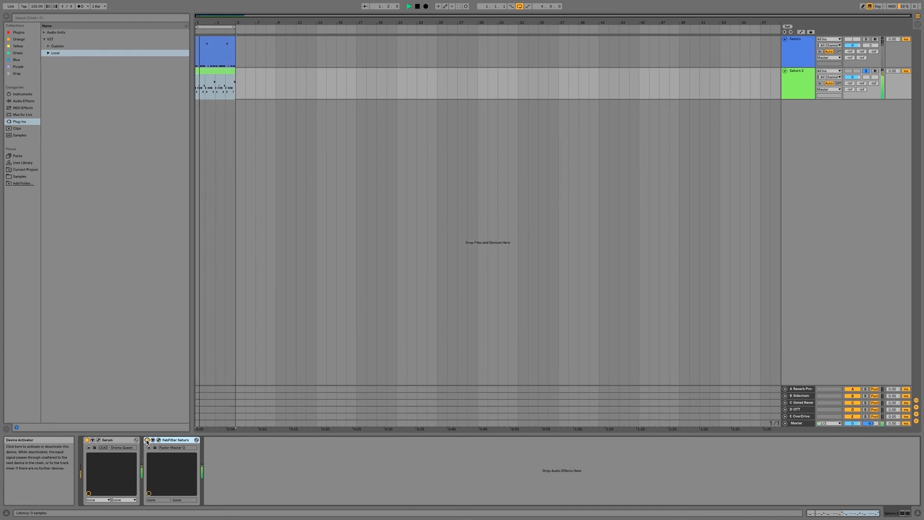